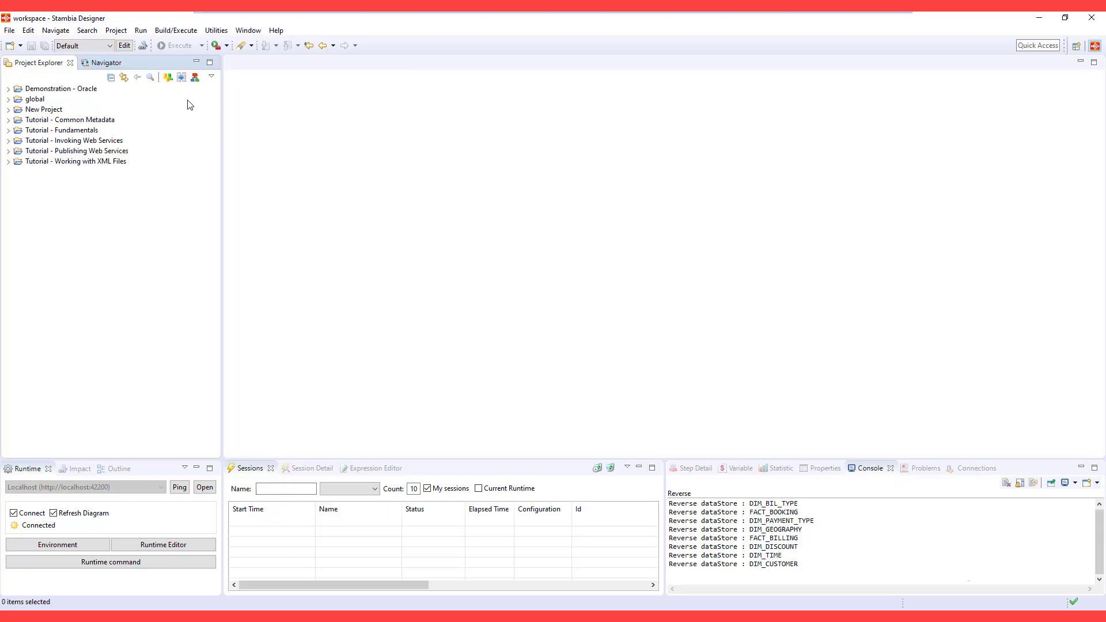
Create a new mapping named 'Load DIM_CUSTOMER' in the New Project folder
click(181, 79)
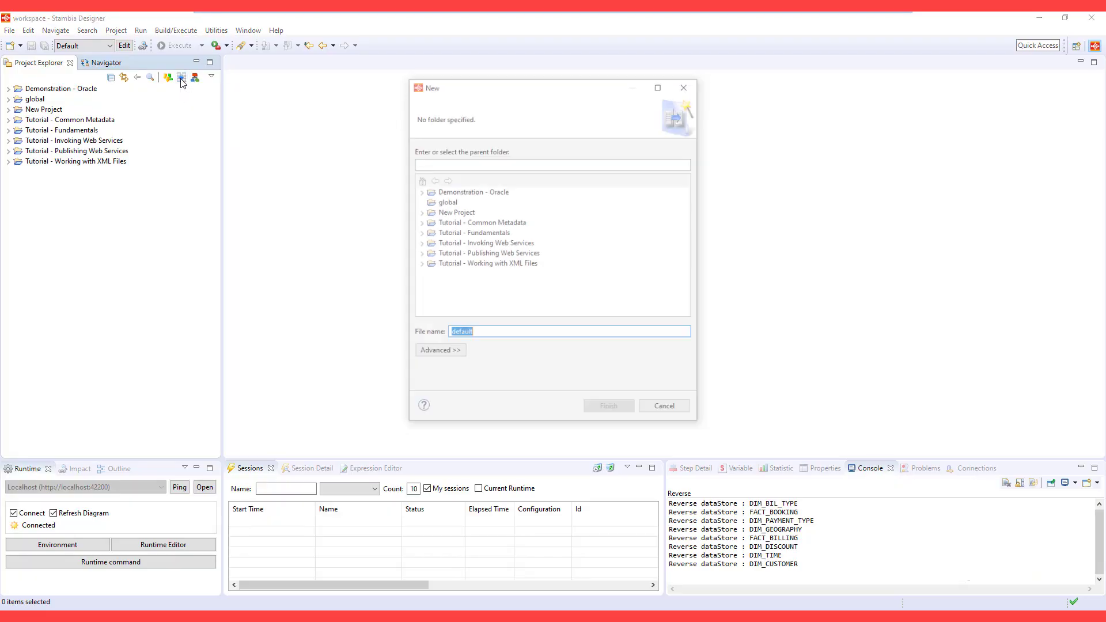
click(455, 212)
double_click(448, 333)
text(Load DIM_CUSTOMER)
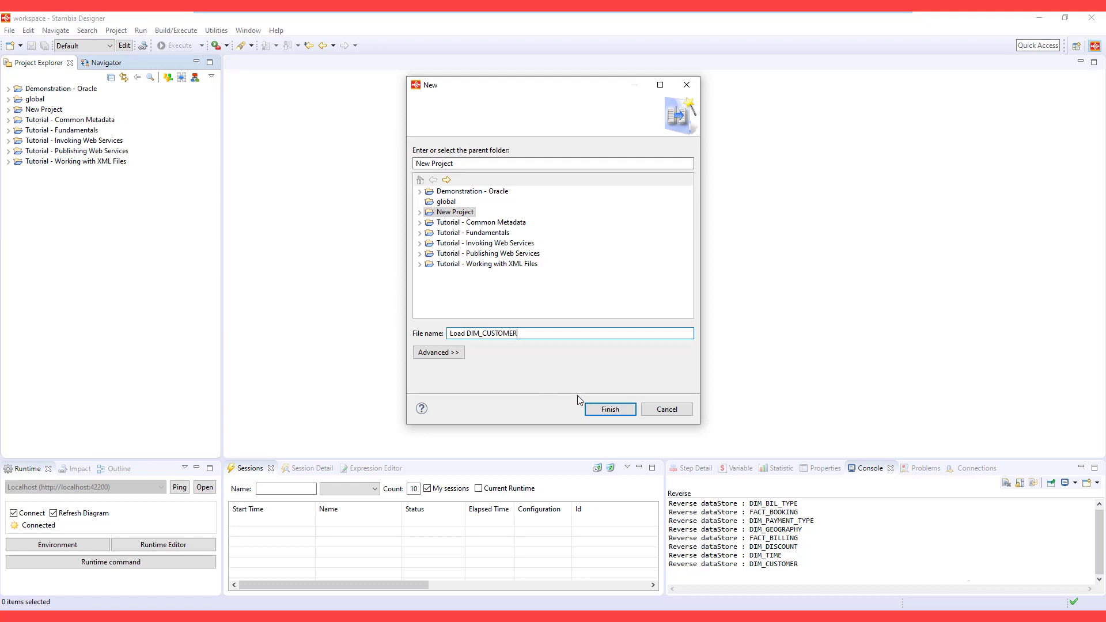
click(600, 409)
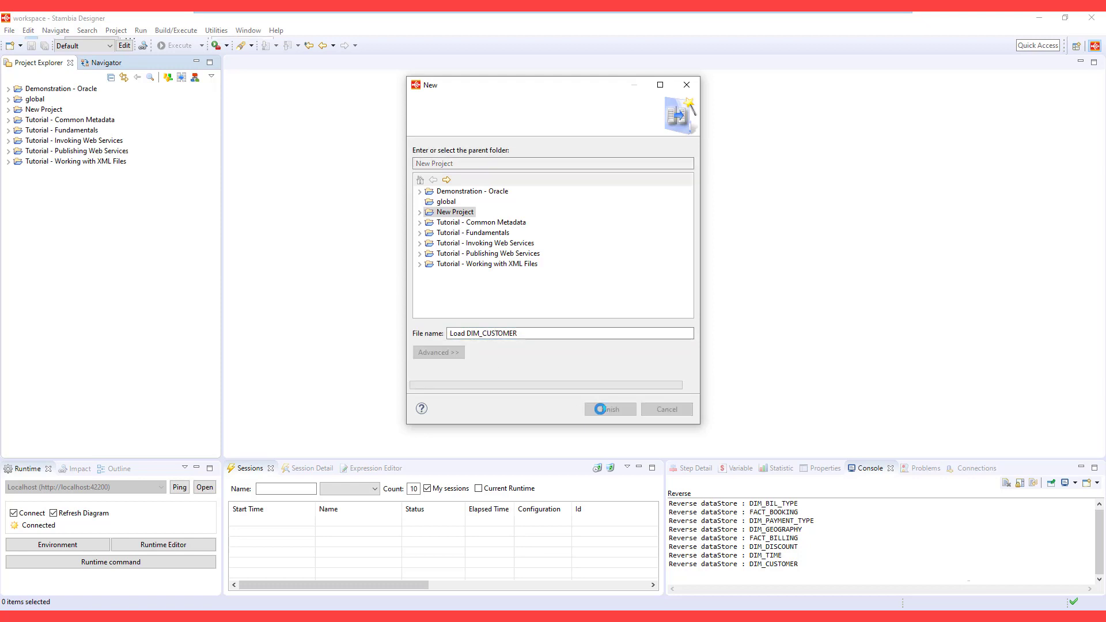
Add T_CUSTOMER and T_TITLE from HSQL > HOTEL_MANAGEMENT as mapping sources
click(9, 110)
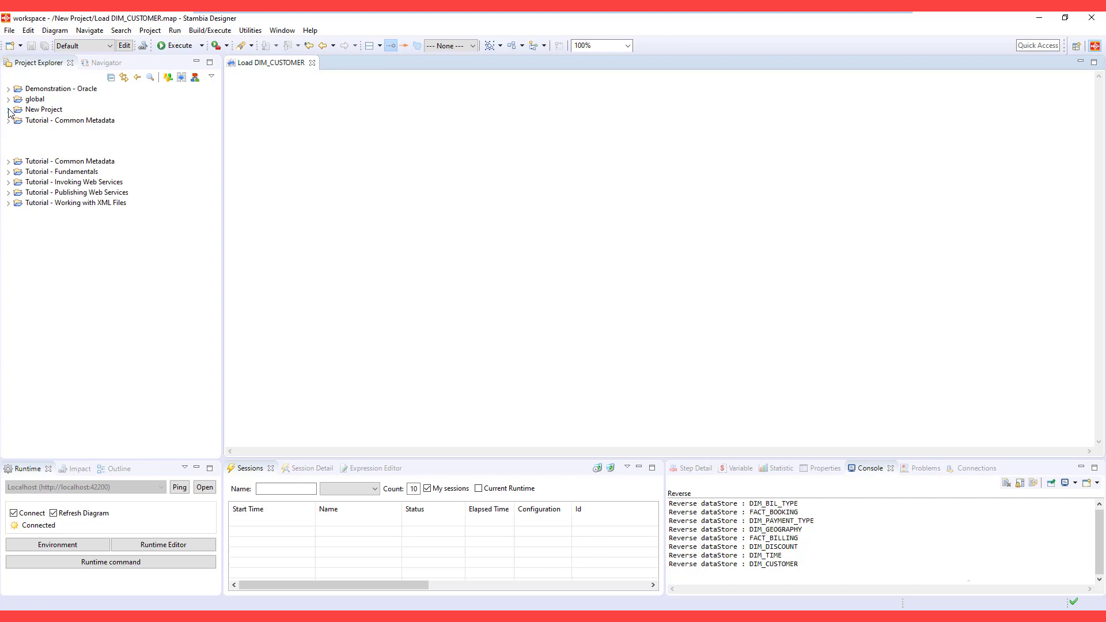
click(17, 140)
click(36, 161)
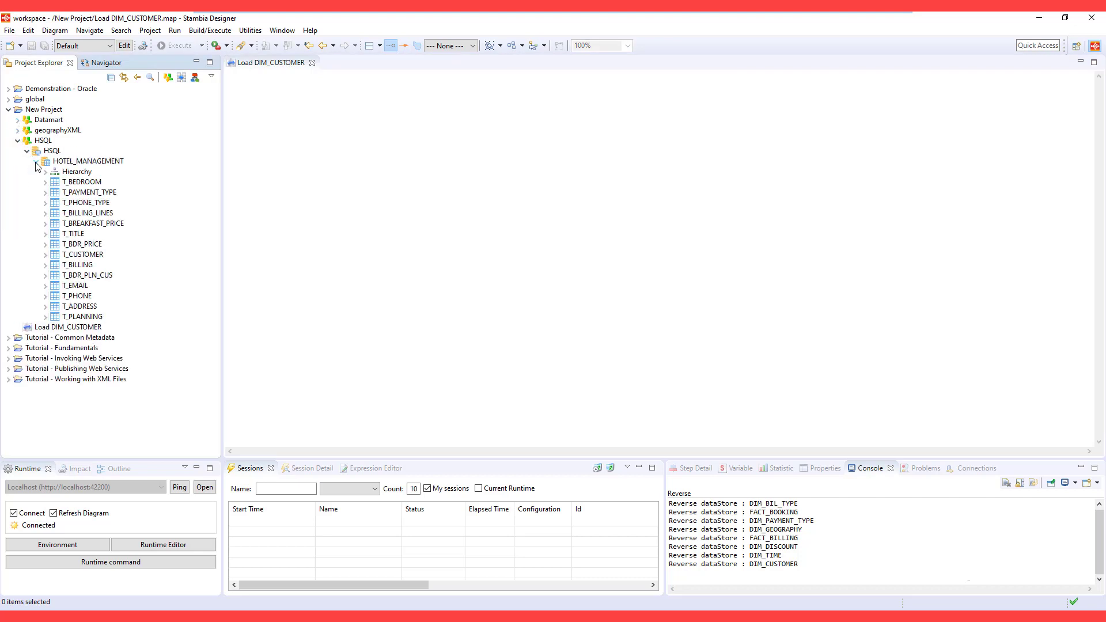
drag(75, 254, 340, 175)
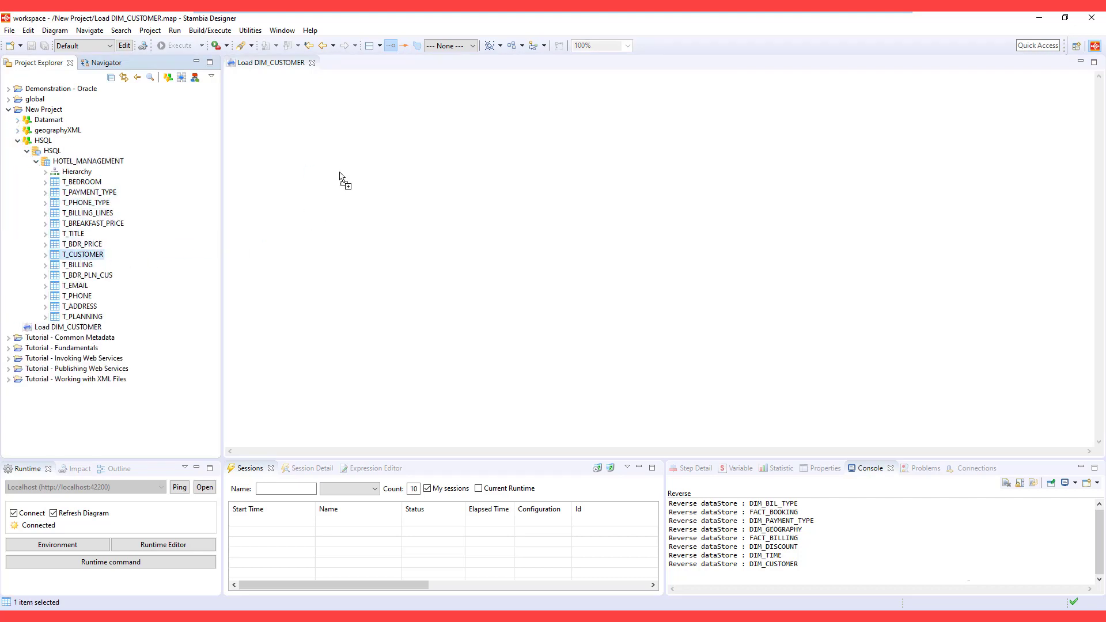
drag(74, 233, 368, 280)
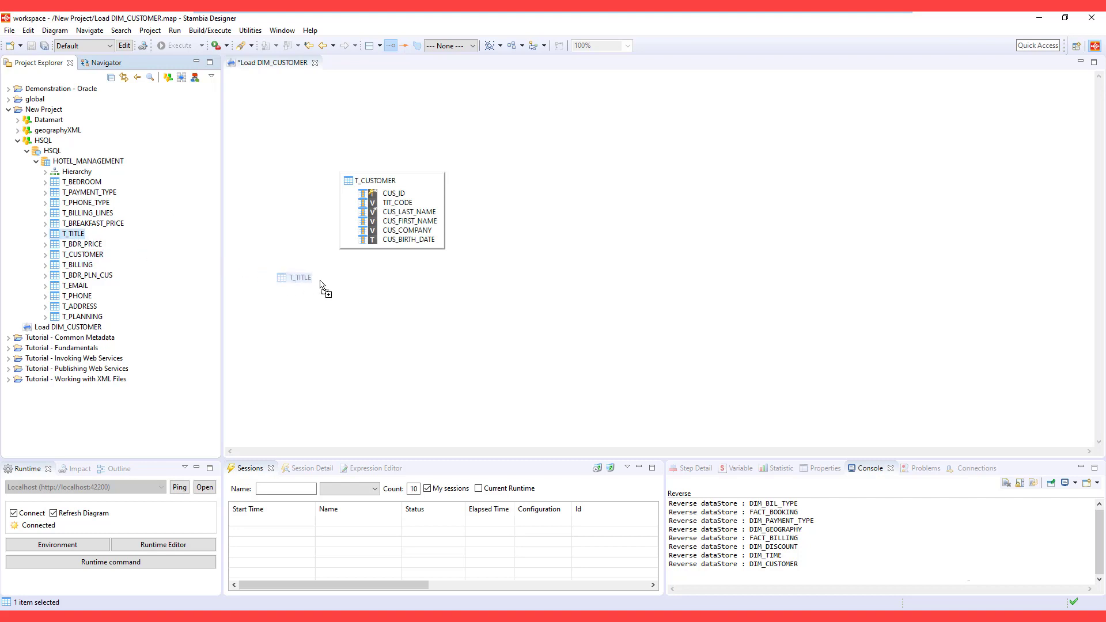
Add DIM_CUSTOMER from Datamart > HOTEL_DATAMART as the mapping target
click(17, 140)
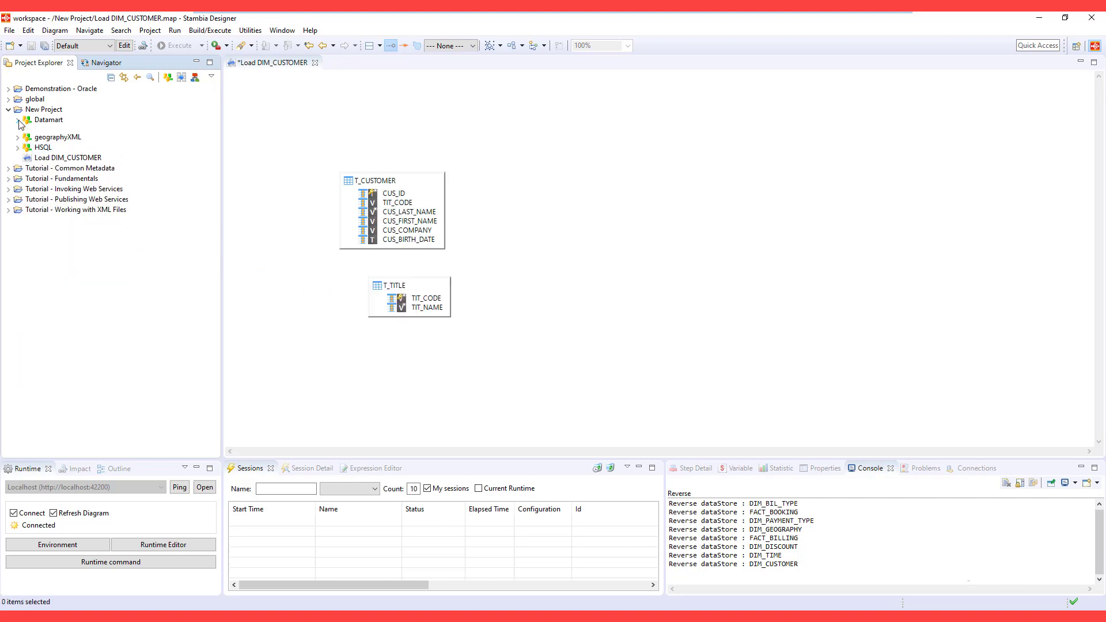
click(17, 120)
click(27, 130)
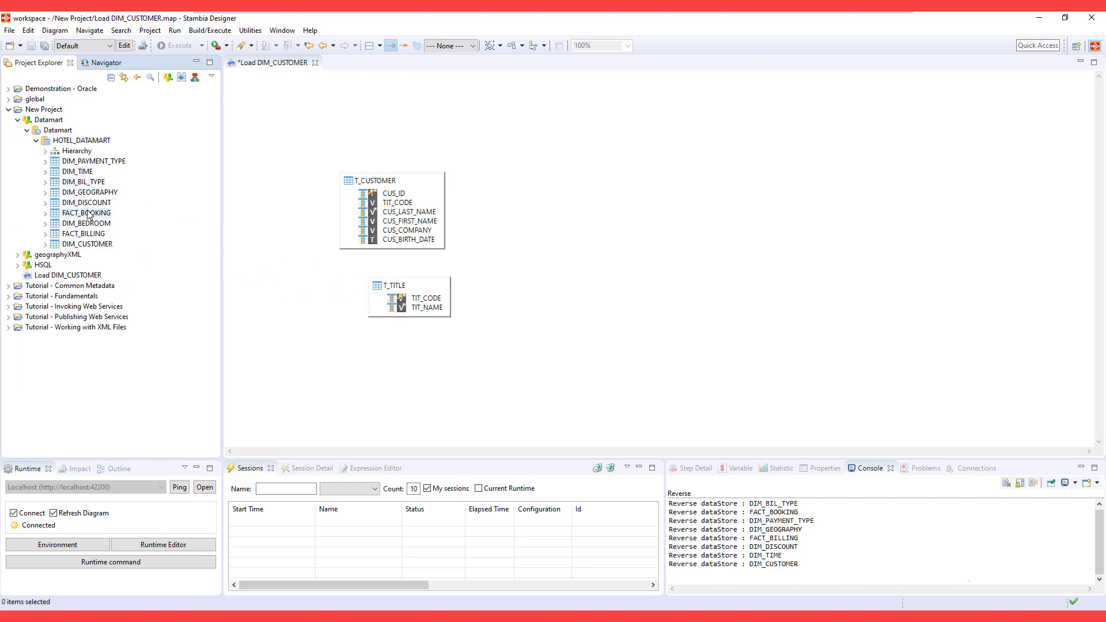
drag(87, 244, 555, 188)
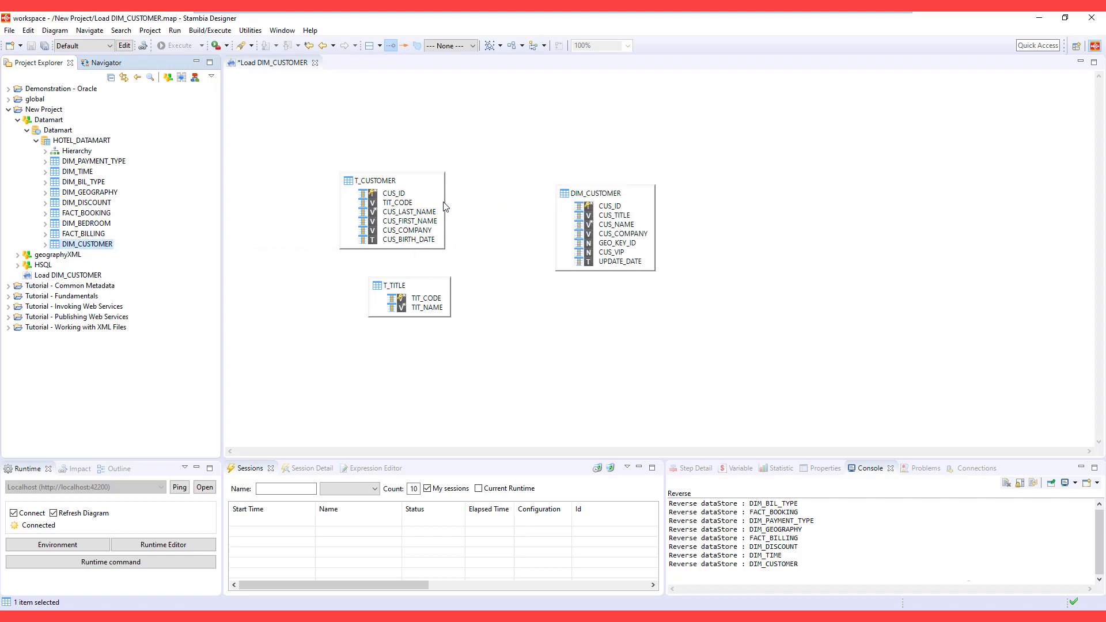
click(394, 205)
Join T_TITLE.TIT_CODE to T_CUSTOMER.TIT_CODE as an inner join and review its options
drag(418, 300, 398, 204)
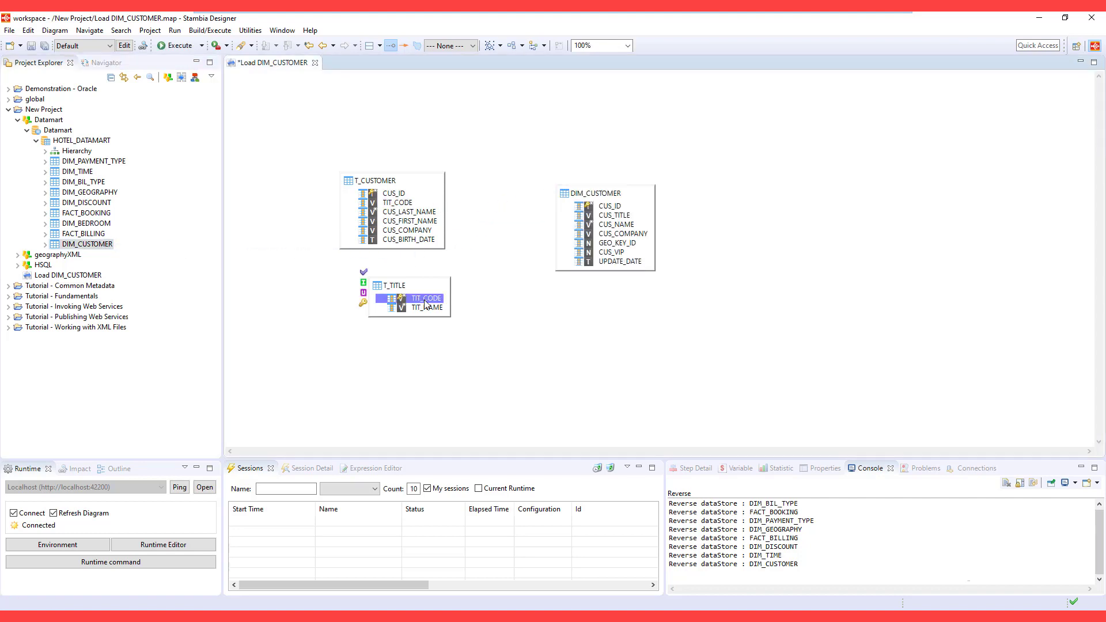
click(428, 213)
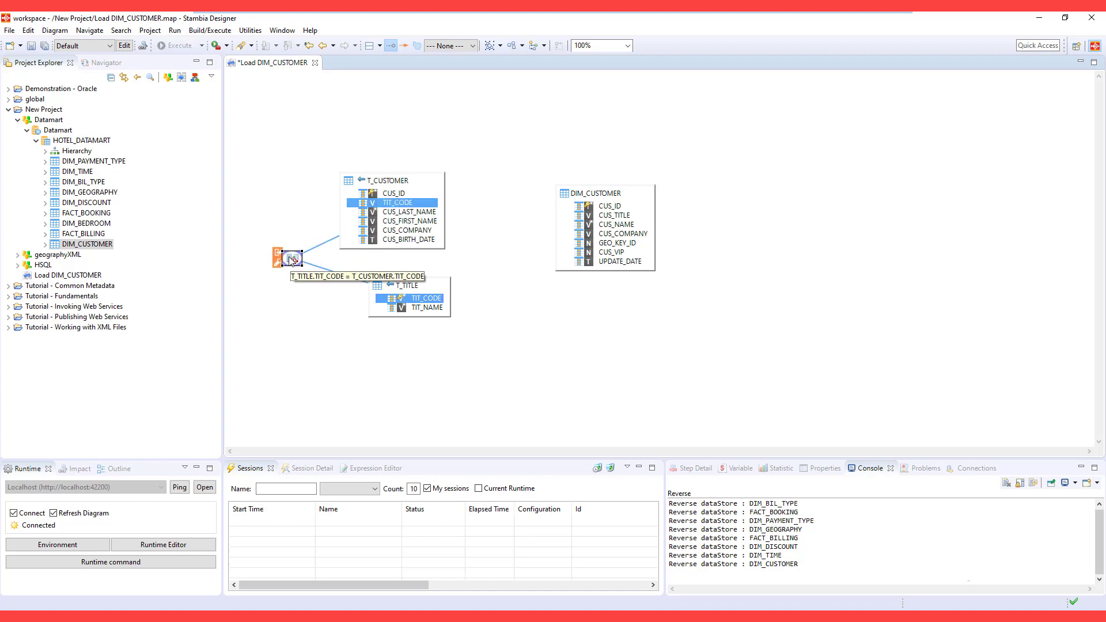
right_click(291, 260)
mouse_move(338, 356)
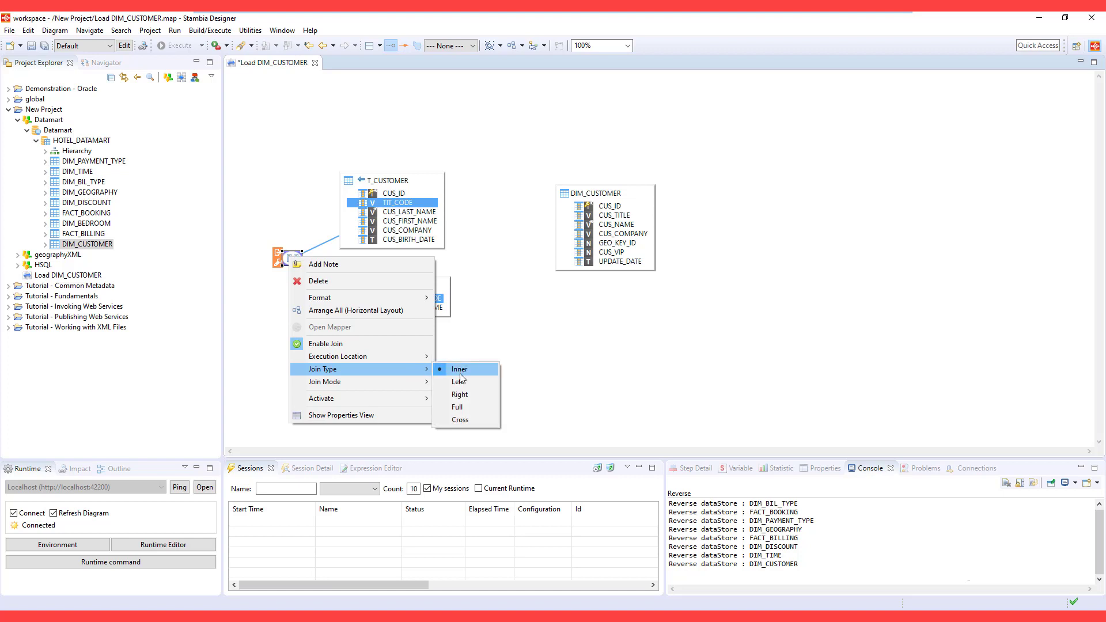
mouse_move(325, 382)
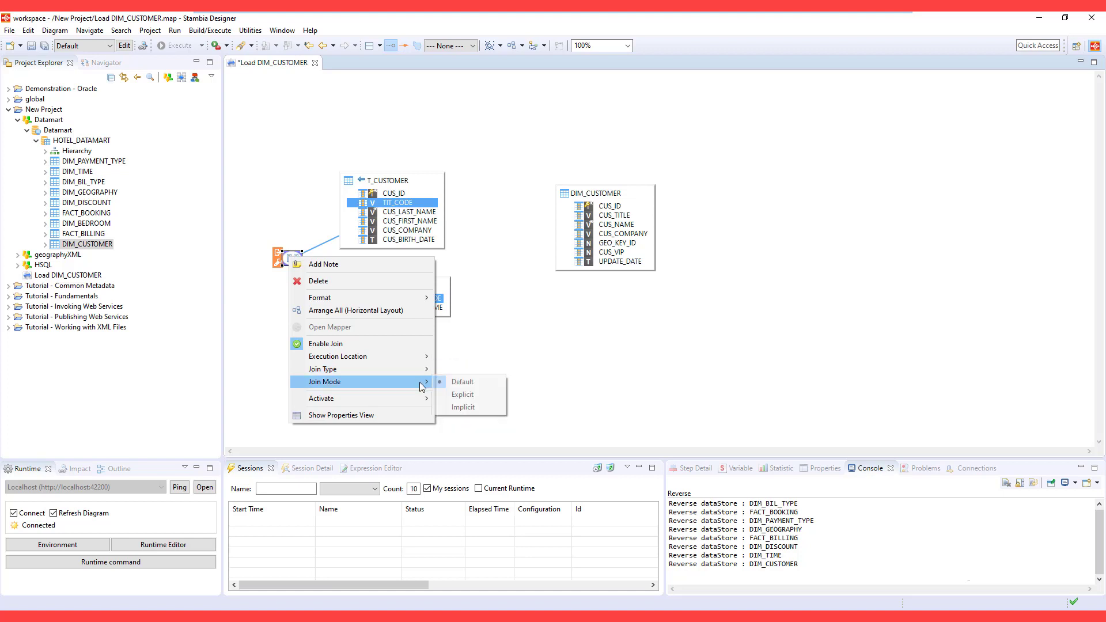
click(463, 222)
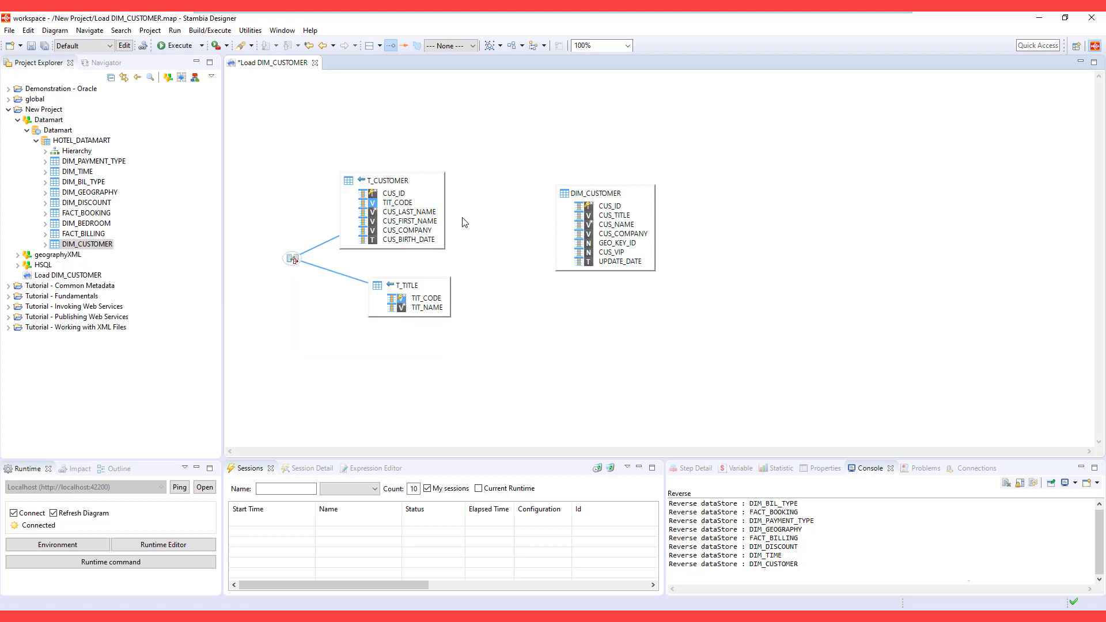
Map CUS_ID, CUS_COMPANY and CUS_NAME from T_CUSTOMER and review the load template parameters
drag(396, 199, 608, 210)
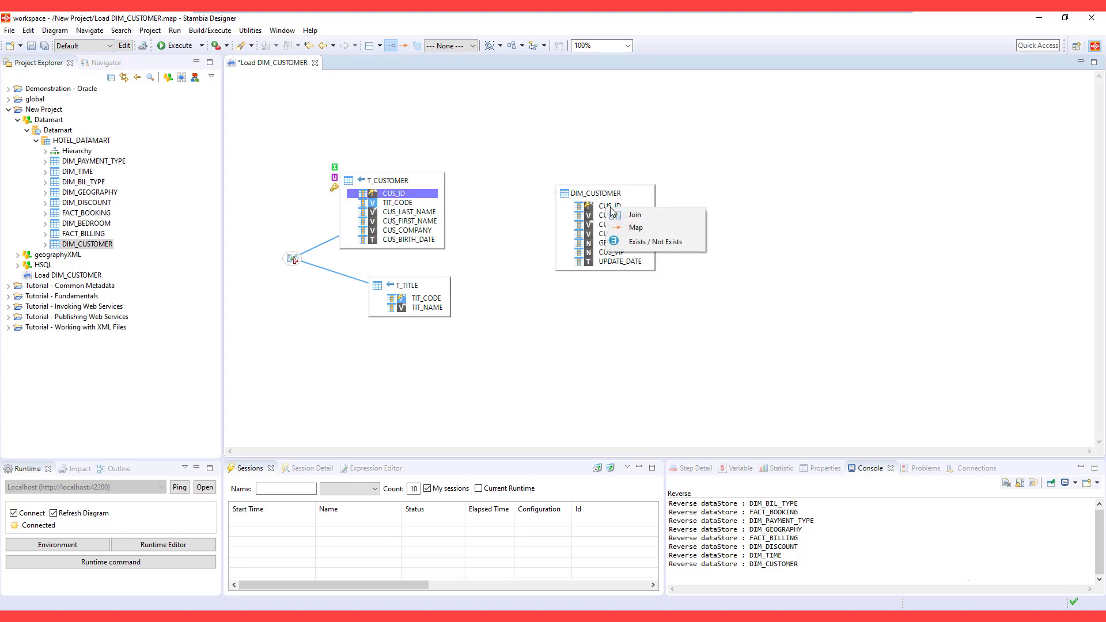
click(636, 228)
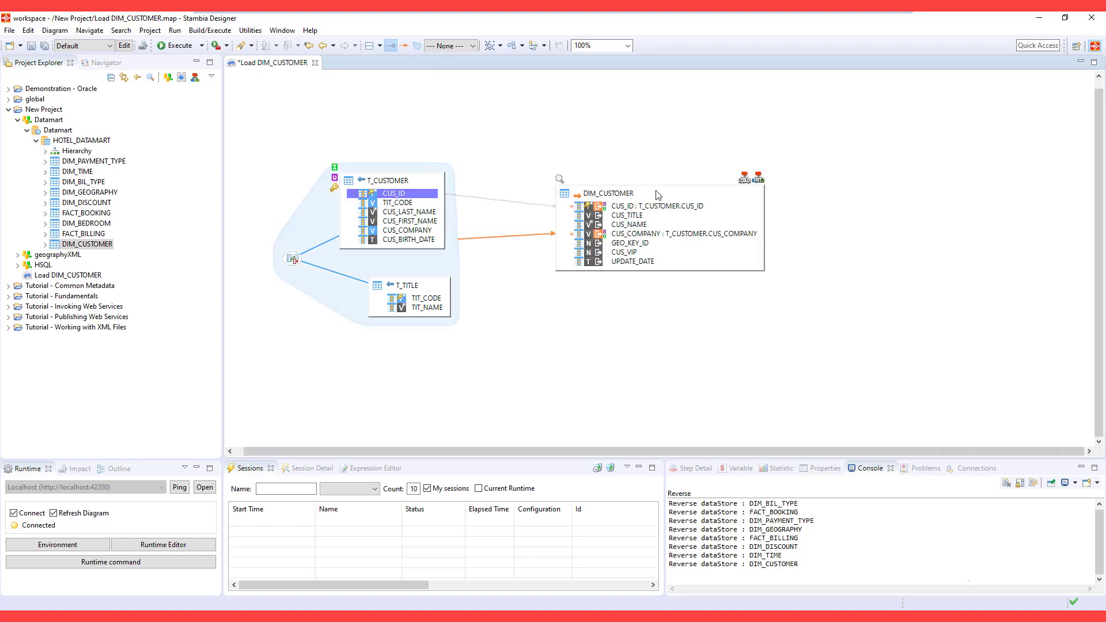
mouse_move(757, 179)
click(745, 174)
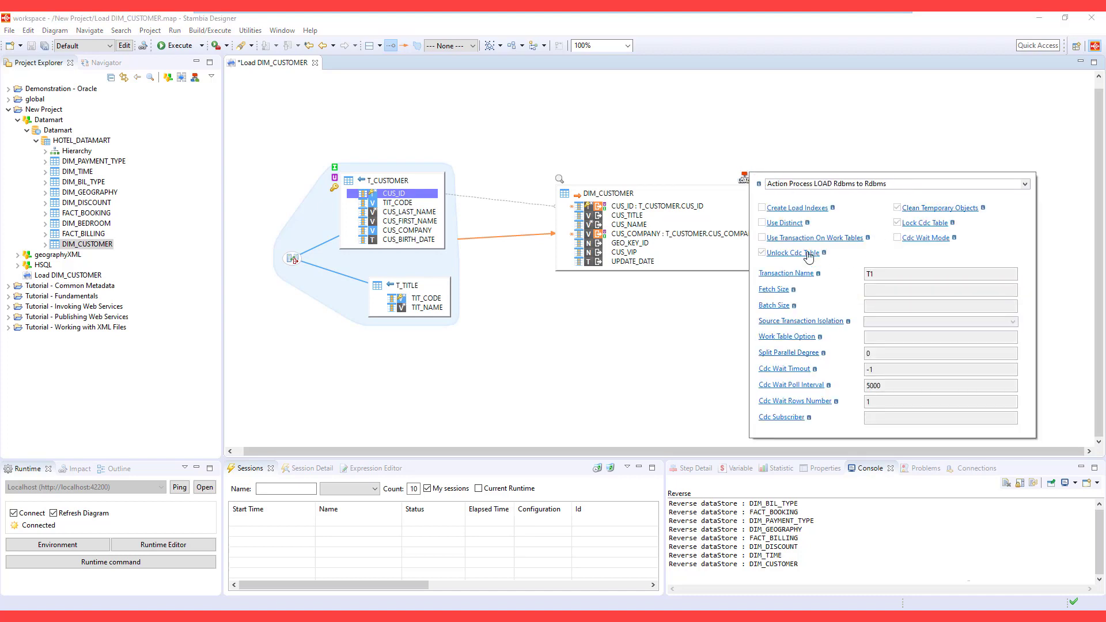
click(733, 194)
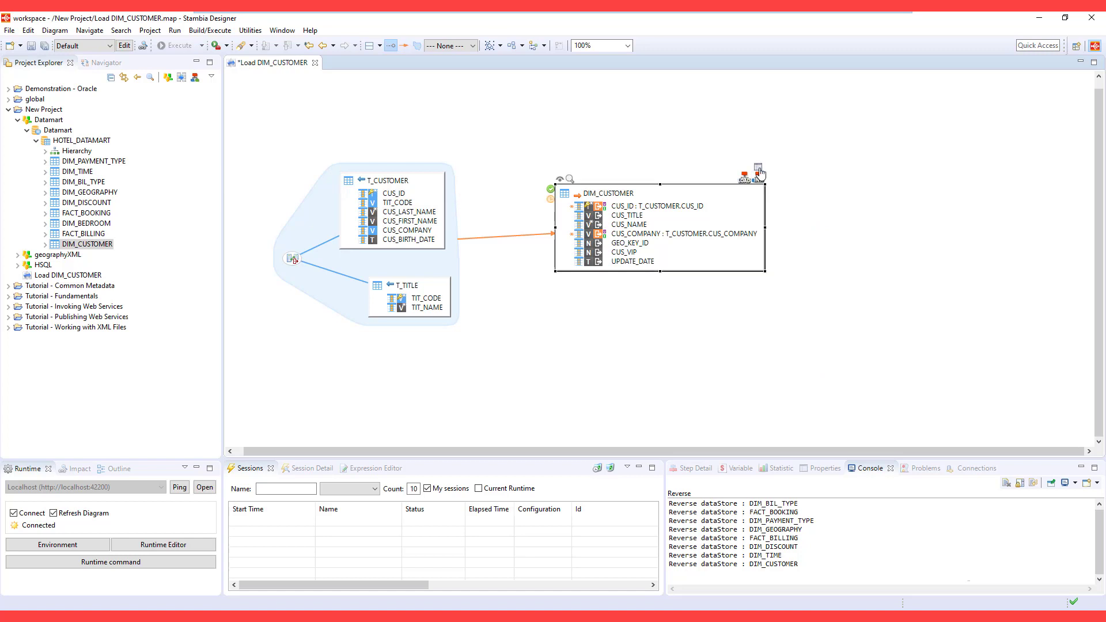
Set the integration template to insertUpdate with the disable deletion strategy, then save
click(760, 174)
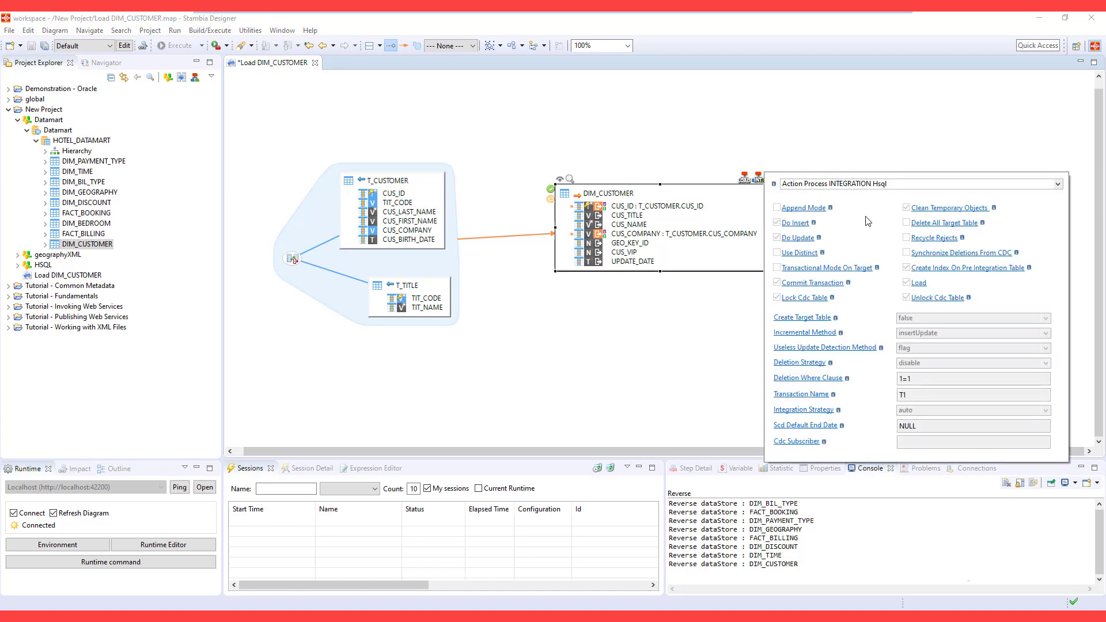
click(811, 336)
click(1046, 333)
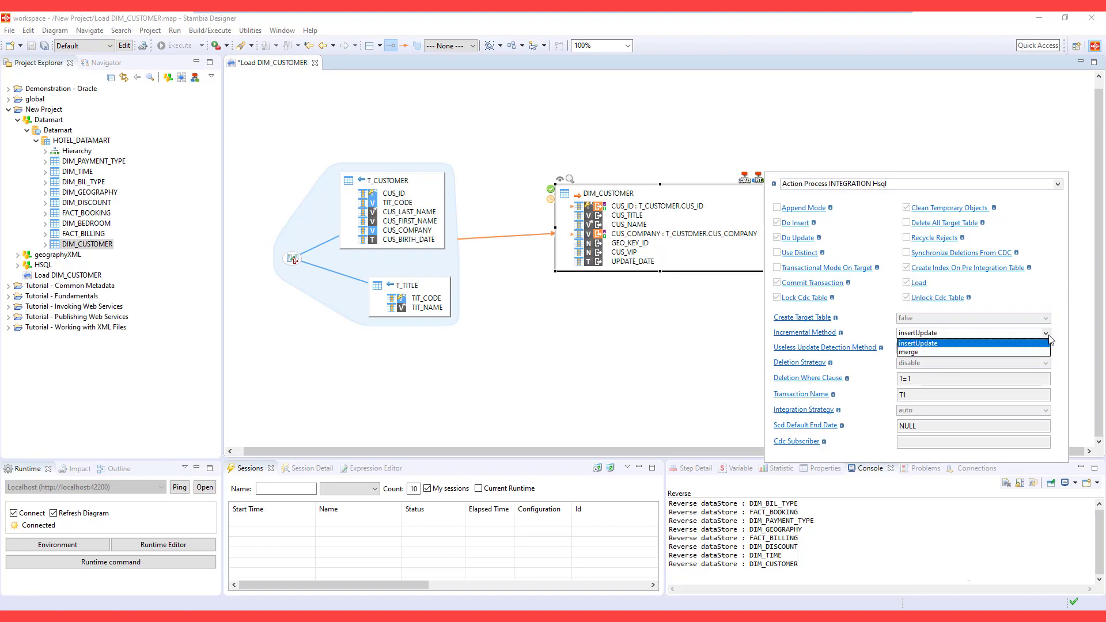
click(820, 366)
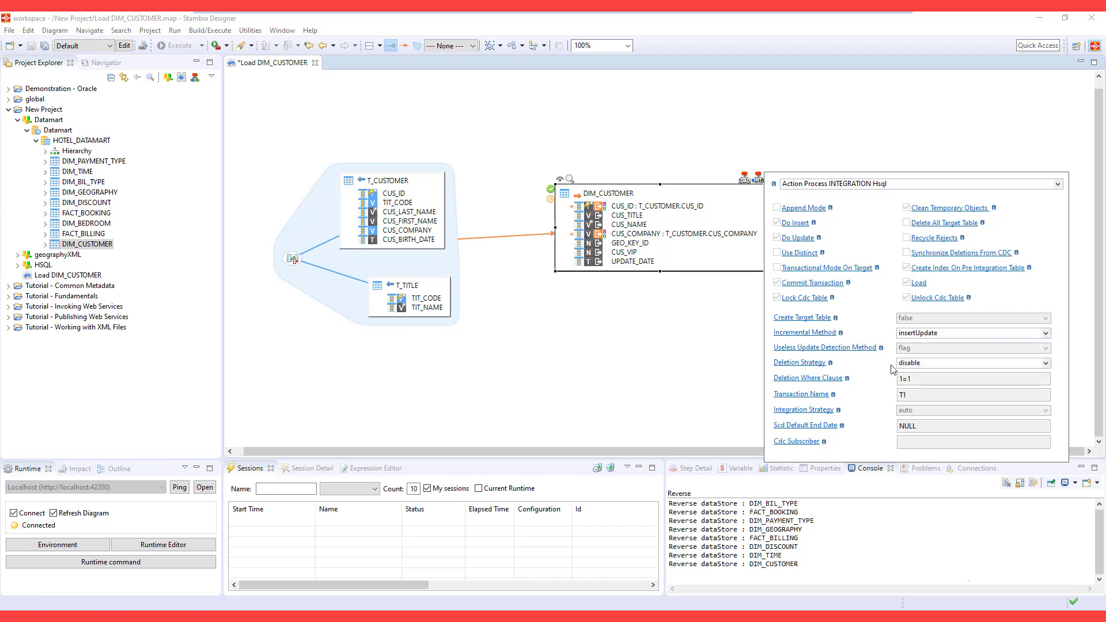
click(1046, 364)
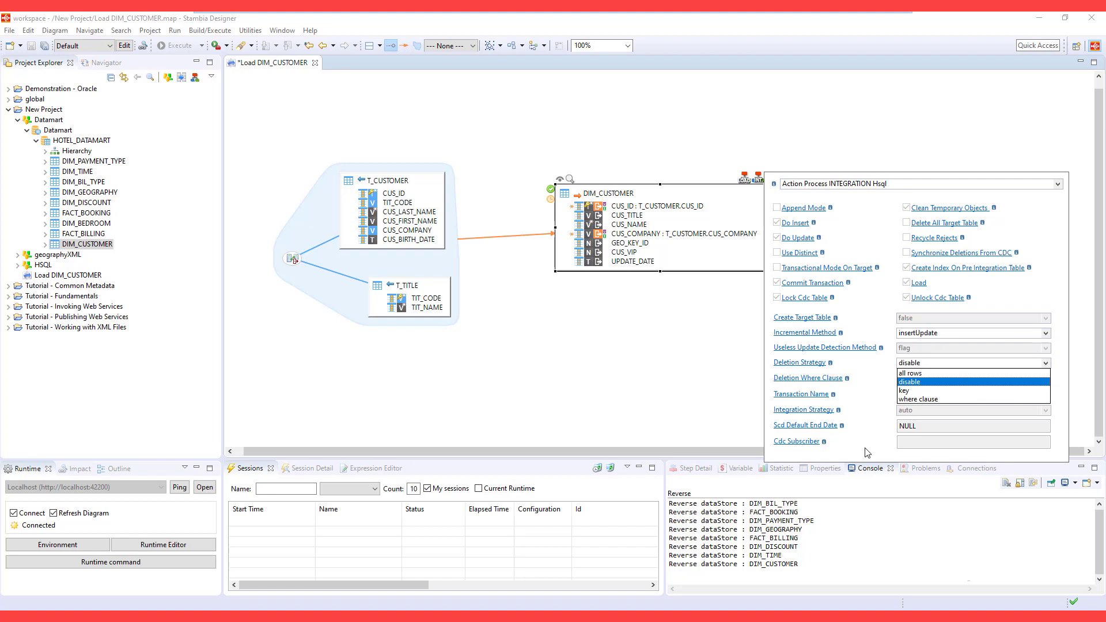
key(ctrl+s)
Build CUS_NAME as CUS_FIRST_NAME + ' ' + CUS_LAST_NAME and set UPDATE_DATE to current_date
drag(414, 222, 629, 223)
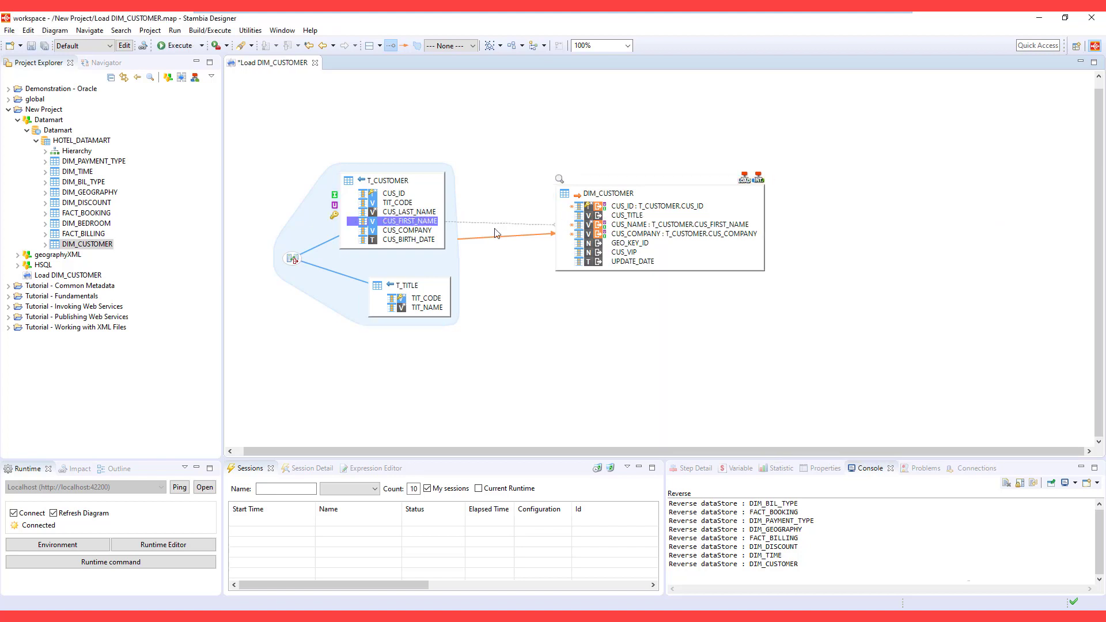
drag(416, 216, 657, 225)
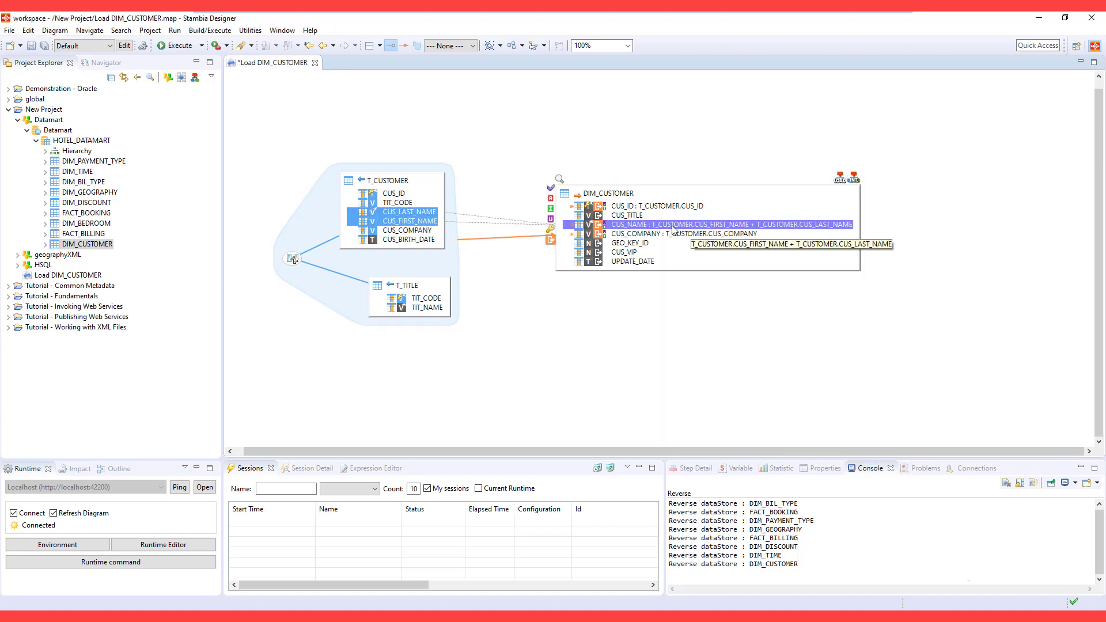
click(368, 467)
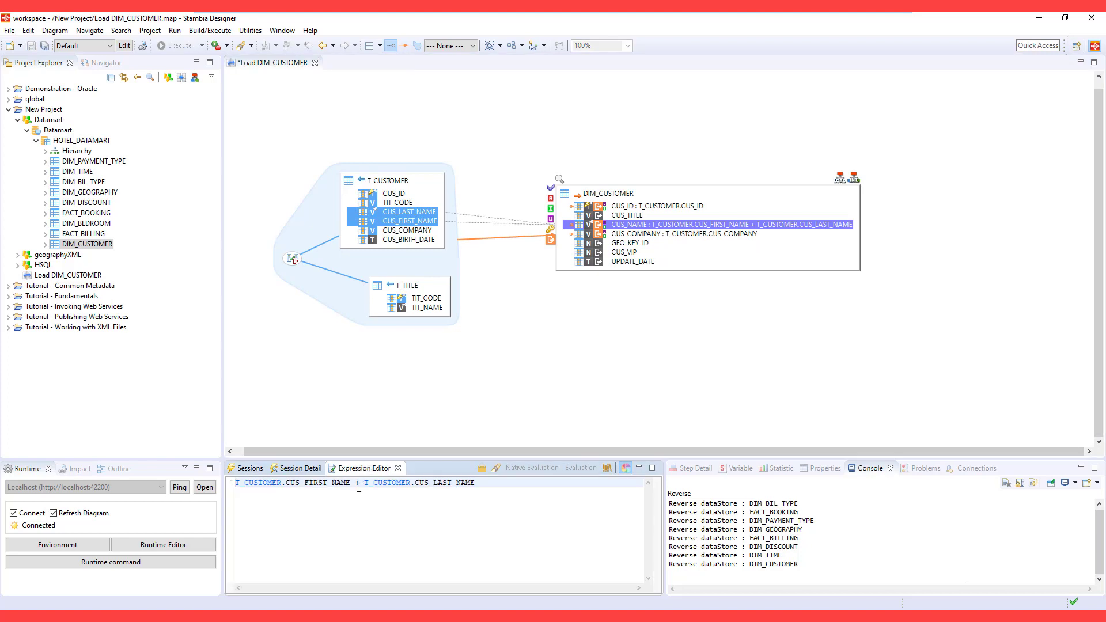
text(' )
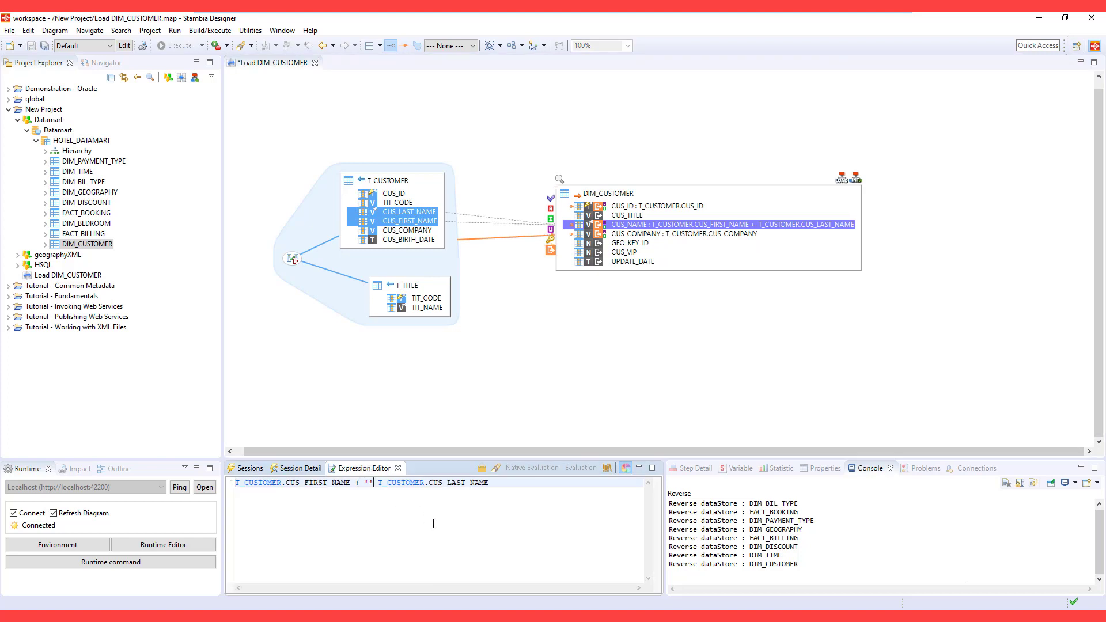
text(' +)
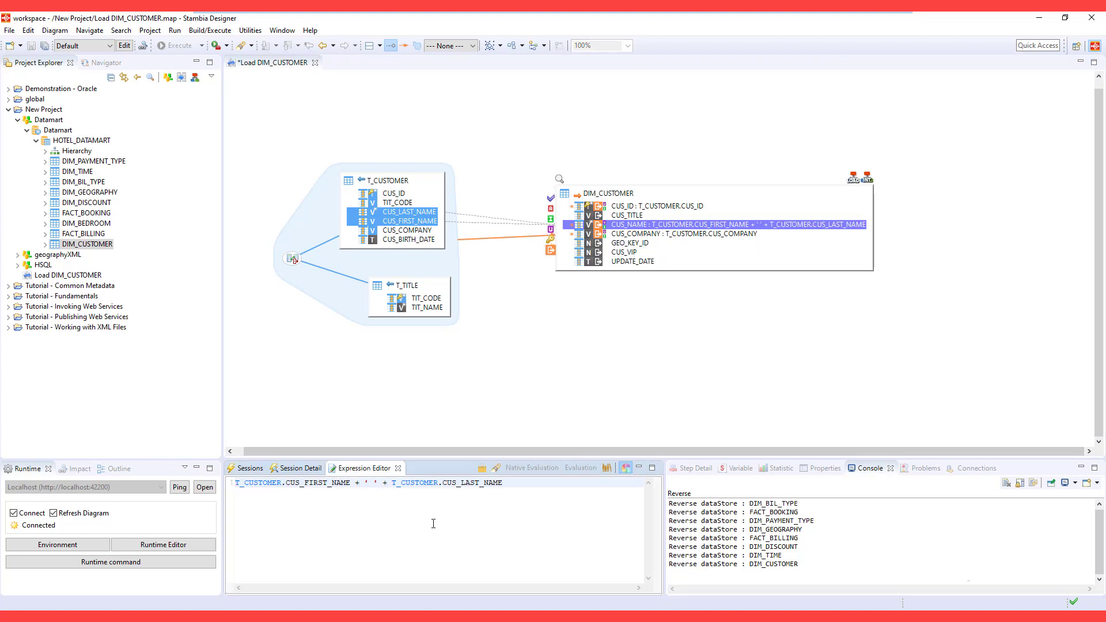
click(618, 262)
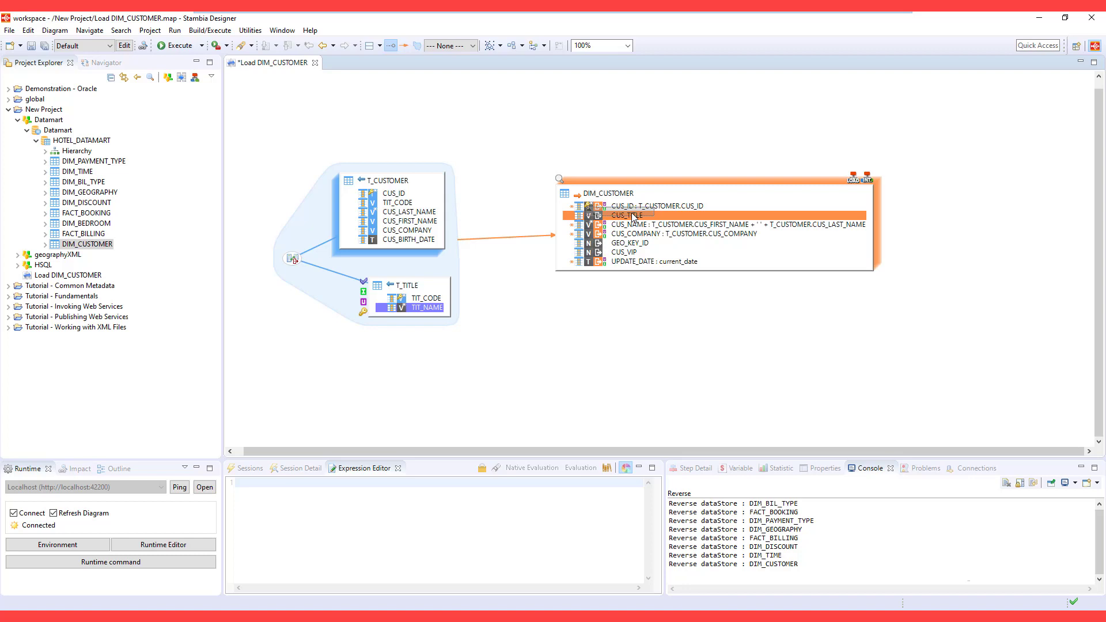
Map CUS_TITLE from T_TITLE.TIT_NAME and check the CUS_TITLE and UPDATE_DATE expressions
drag(427, 307, 653, 220)
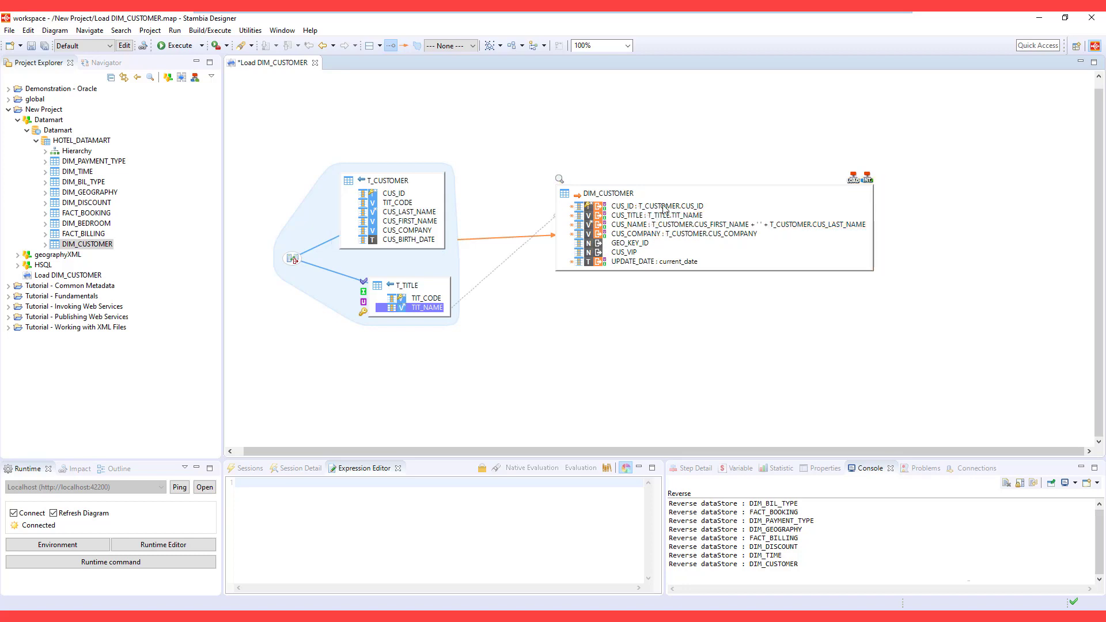
click(636, 220)
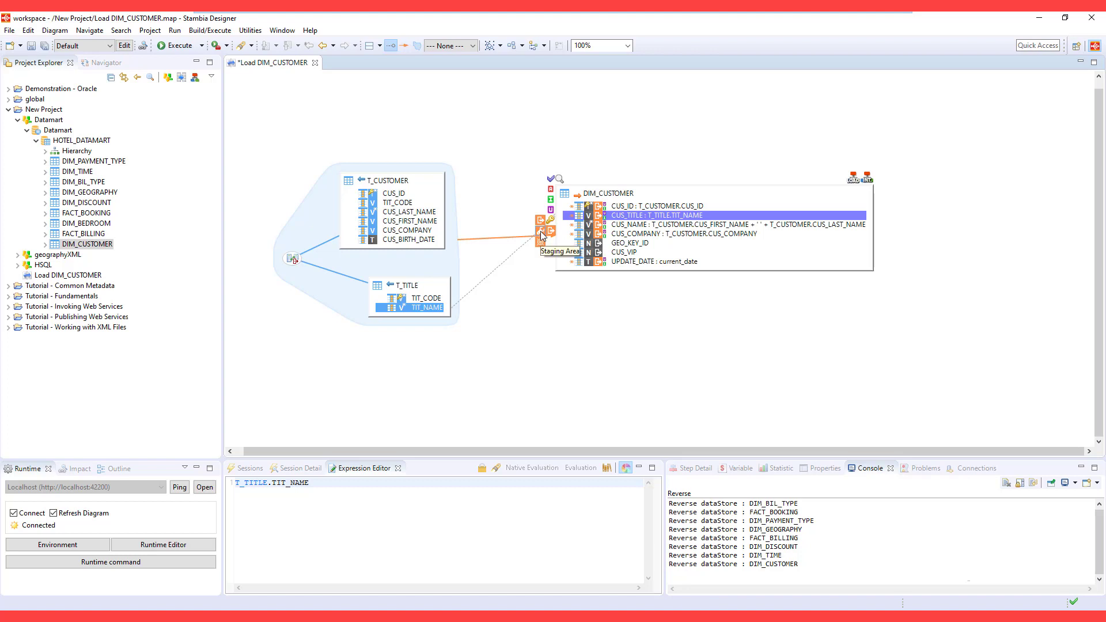
click(553, 273)
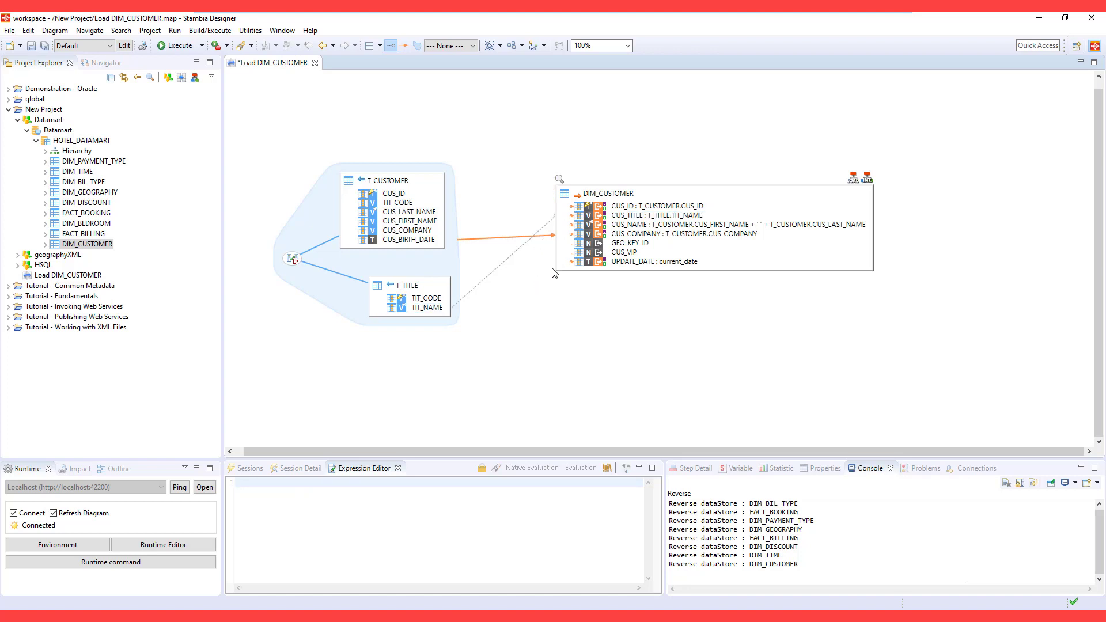
click(621, 262)
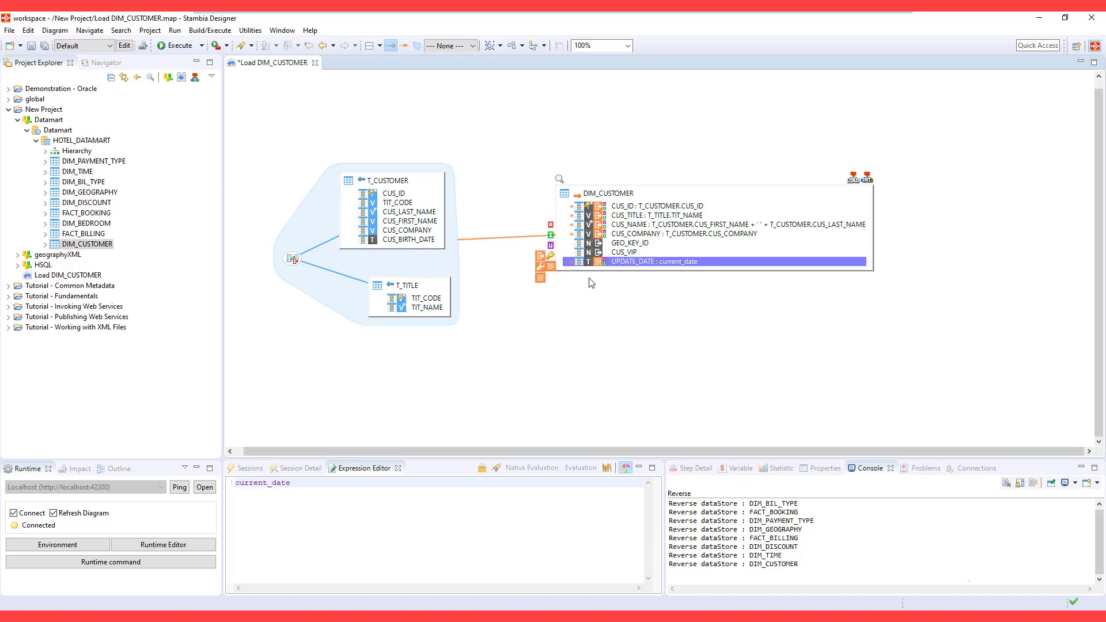
Execute the Load DIM_CUSTOMER mapping
click(487, 129)
right_click(485, 125)
click(498, 131)
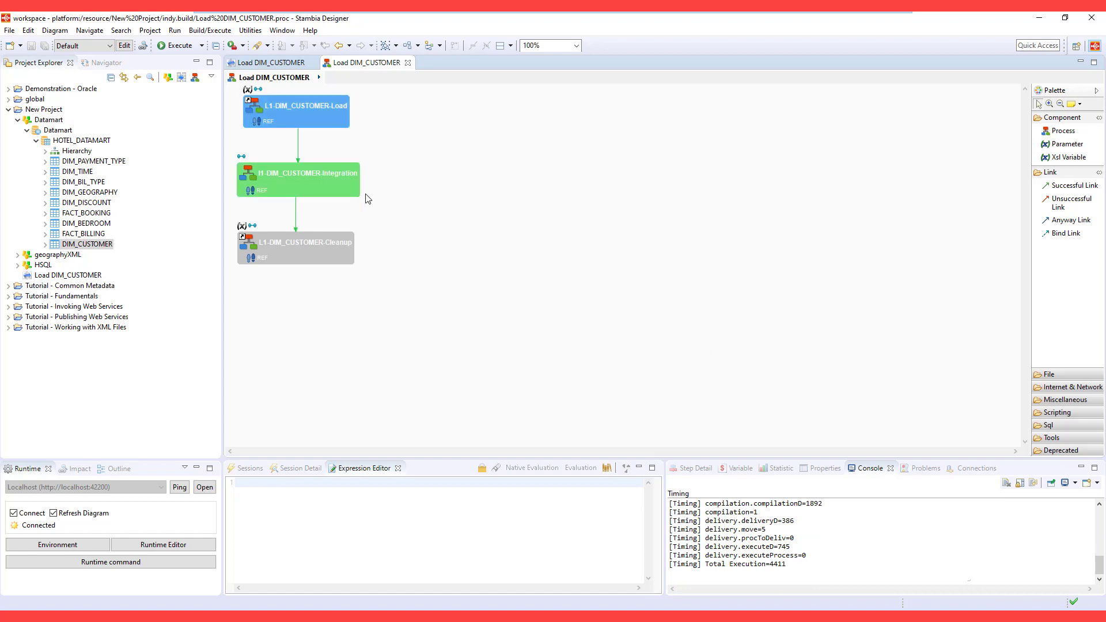
Check the run statistics (300 rows, 100 inserted) and the L1-DIM_CUSTOMER-Load step
click(772, 470)
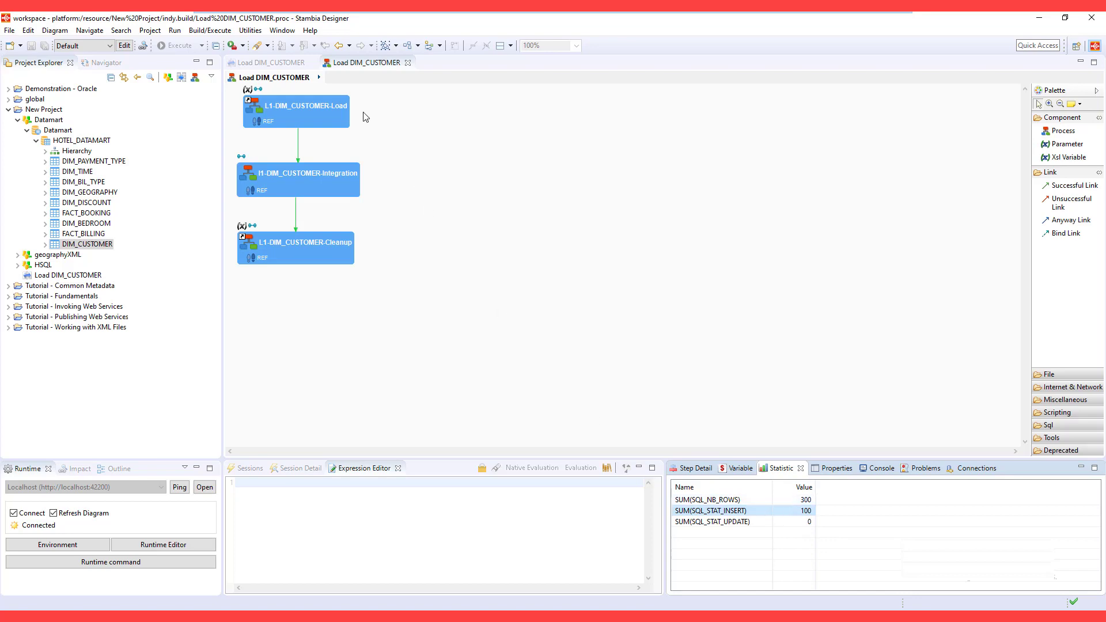
double_click(329, 116)
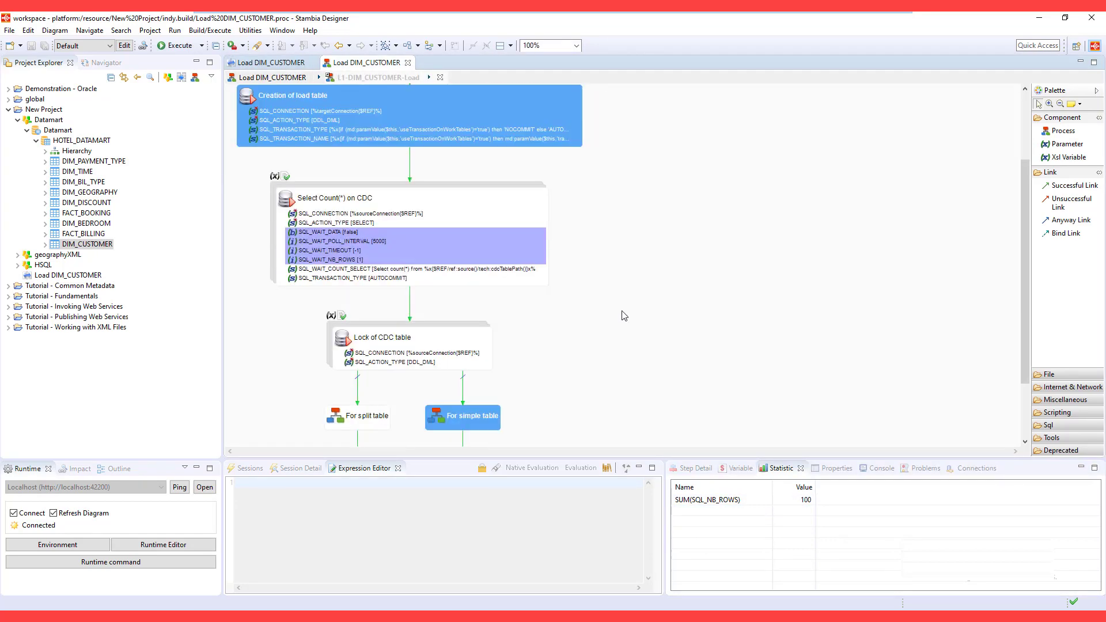
scroll(621, 314, down, 3)
scroll(621, 315, up, 5)
click(274, 78)
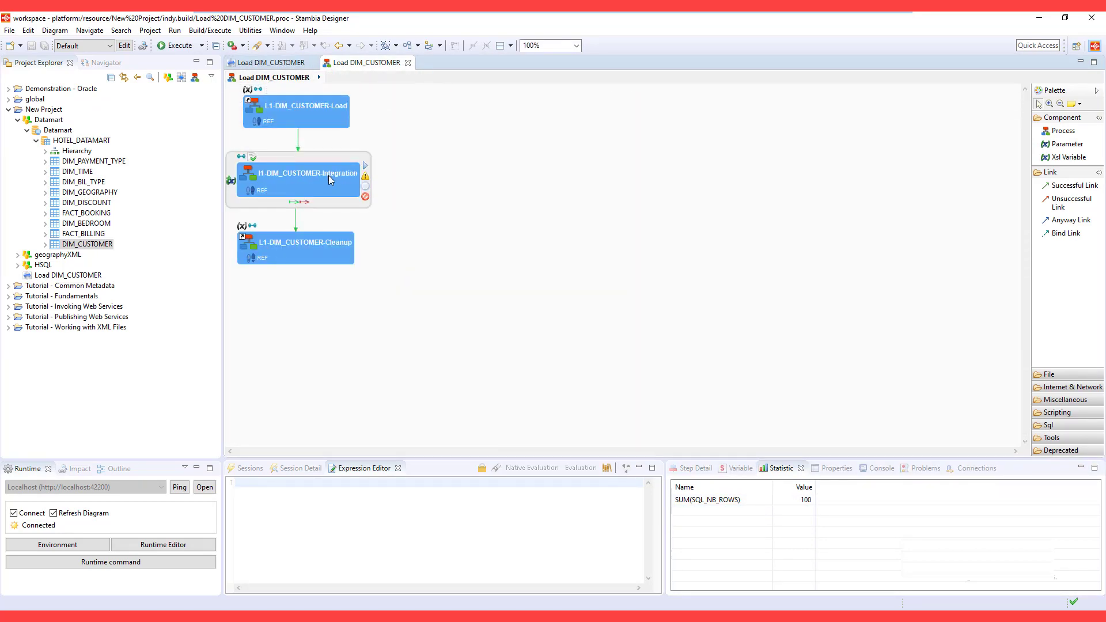
Show the generated SQL for the Select rows action in I1-DIM_CUSTOMER-Integration
double_click(329, 175)
double_click(328, 159)
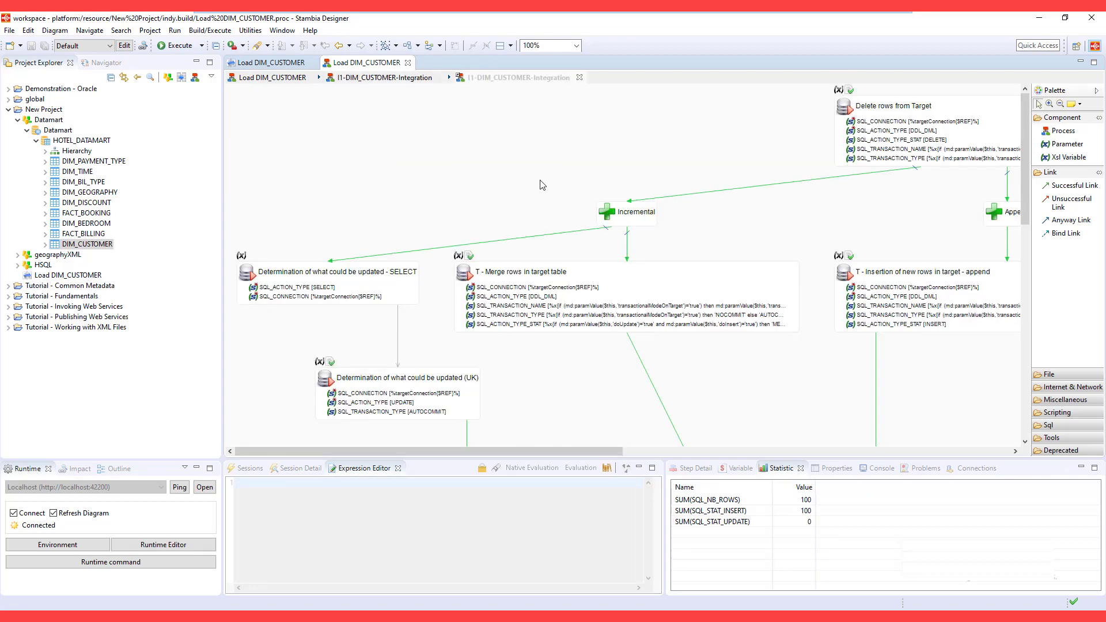
scroll(423, 190, down, 4)
scroll(424, 190, down, 1)
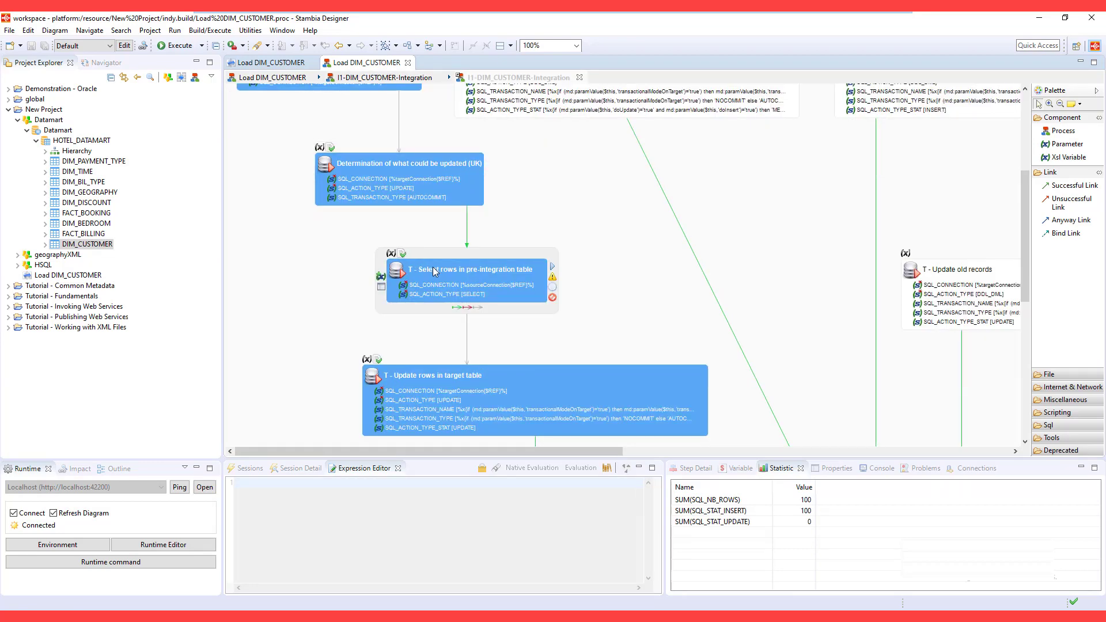
click(517, 273)
click(695, 467)
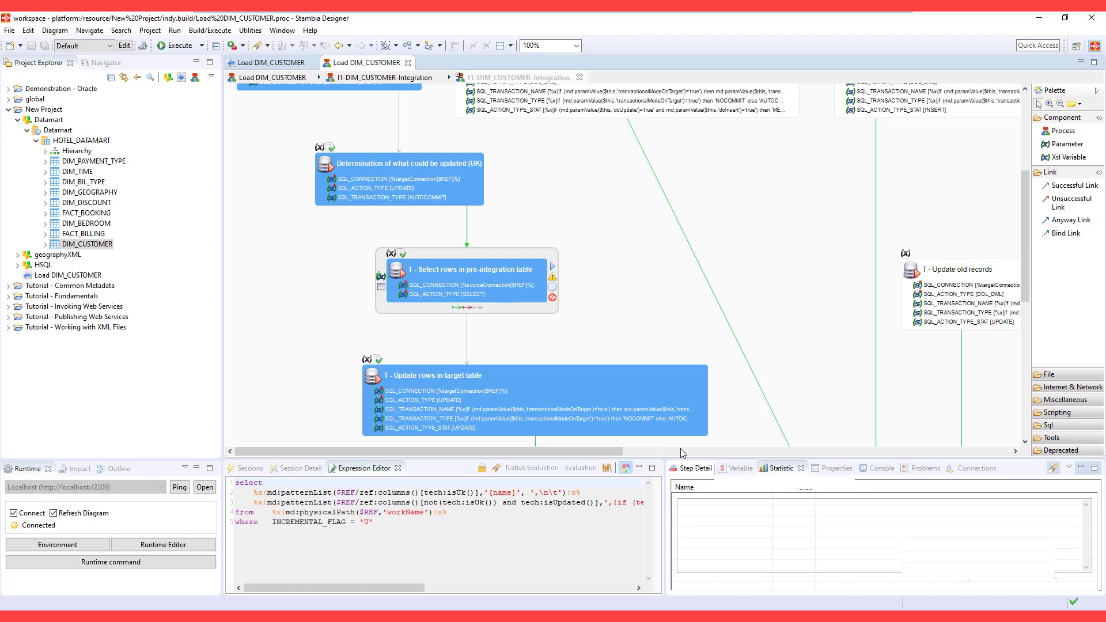